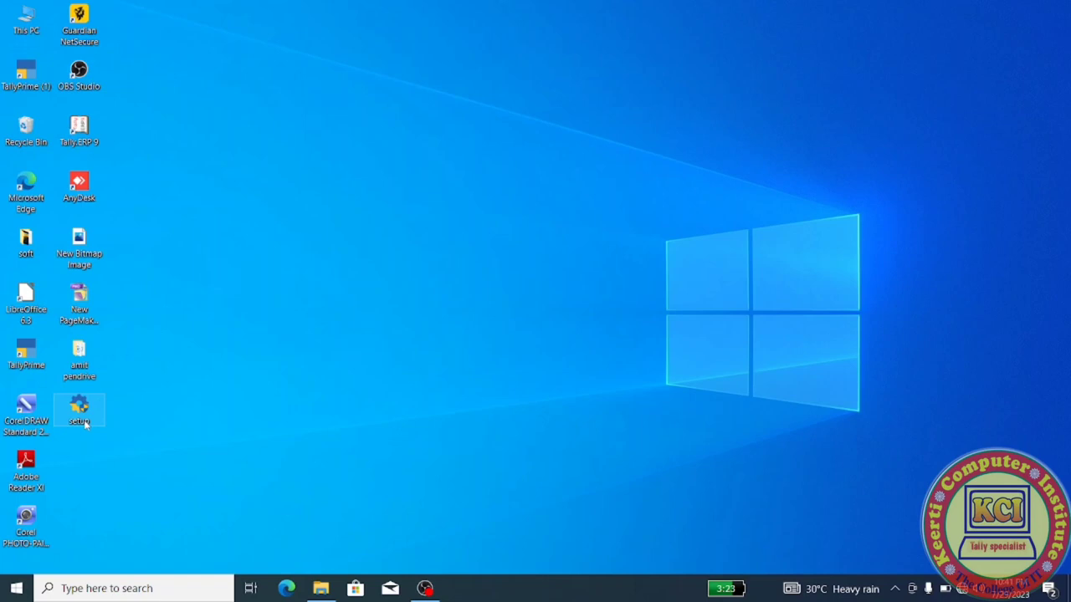
Run the setup file and install a new copy of TallyPrime 3.0.1 in C:\Program Files\TallyPrime (2)
double_click(83, 407)
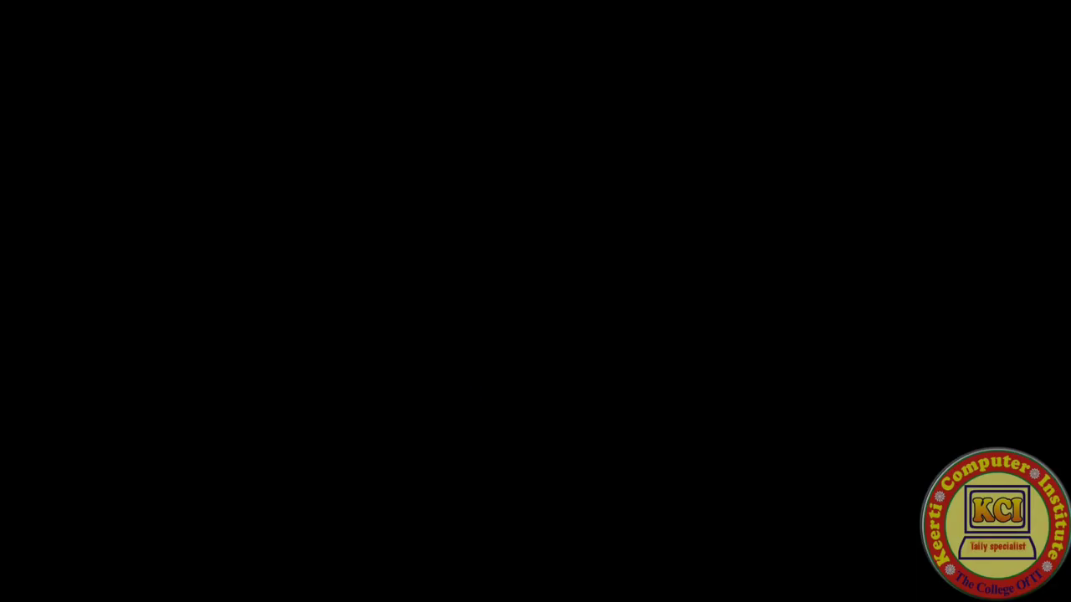
left_click(467, 394)
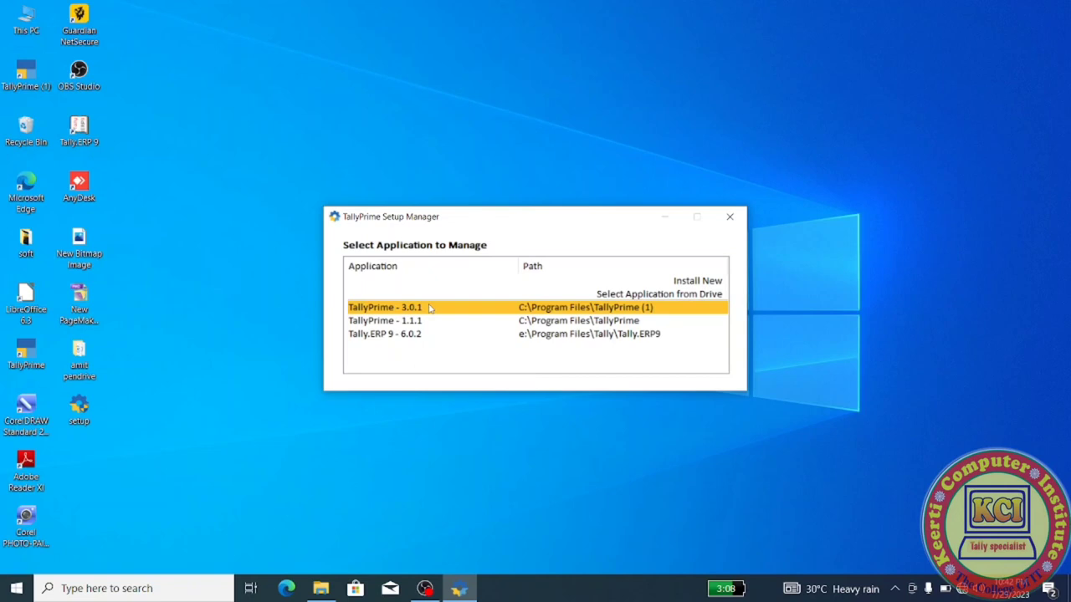
left_click(693, 283)
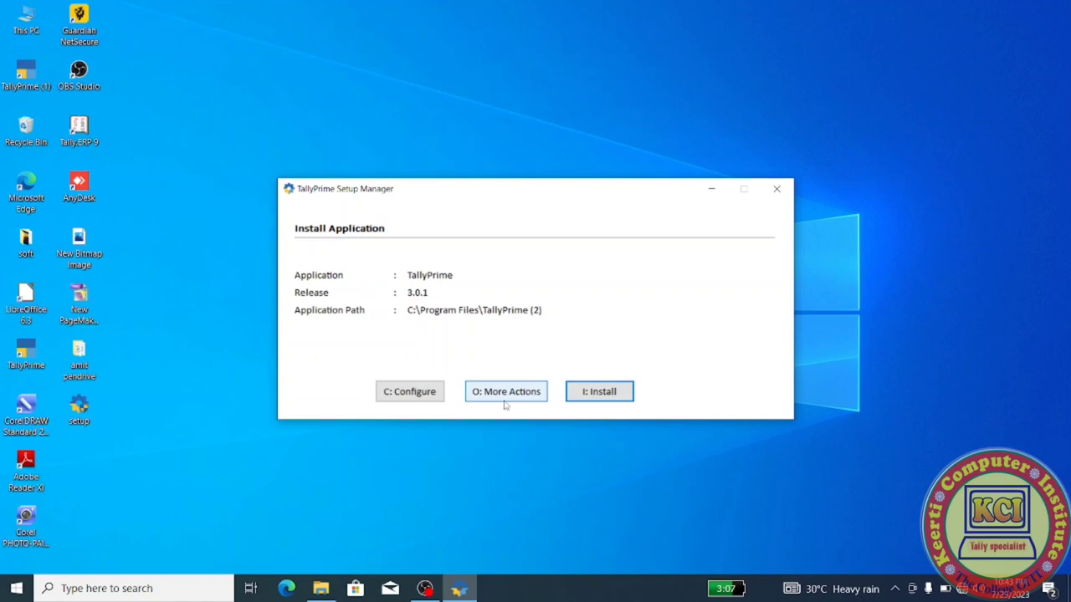
left_click(599, 394)
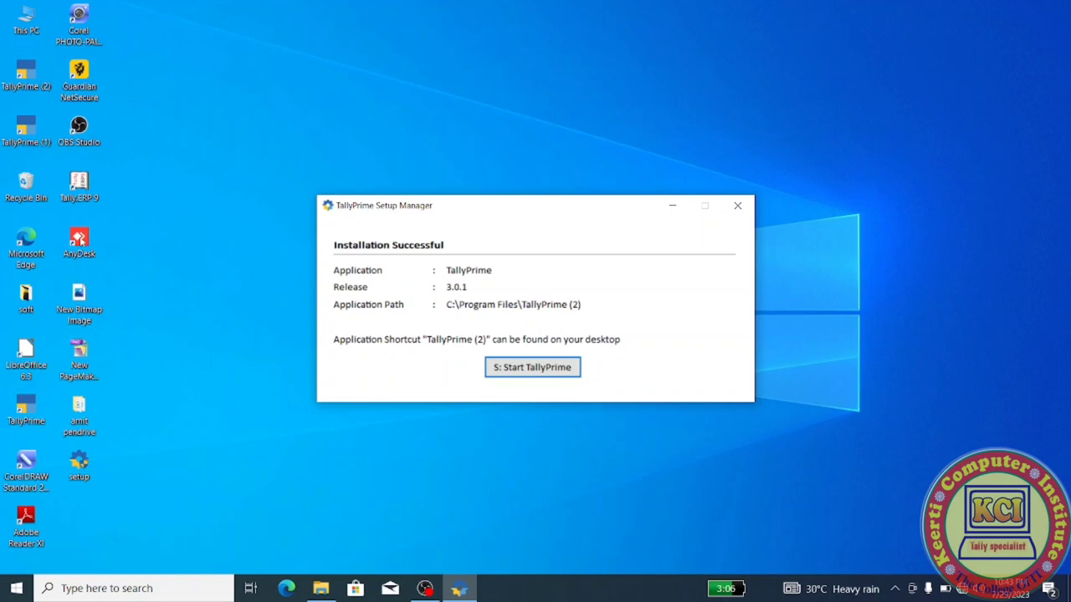
Start the newly installed TallyPrime in Educational Mode and open the company Kci & COm
left_click(39, 137)
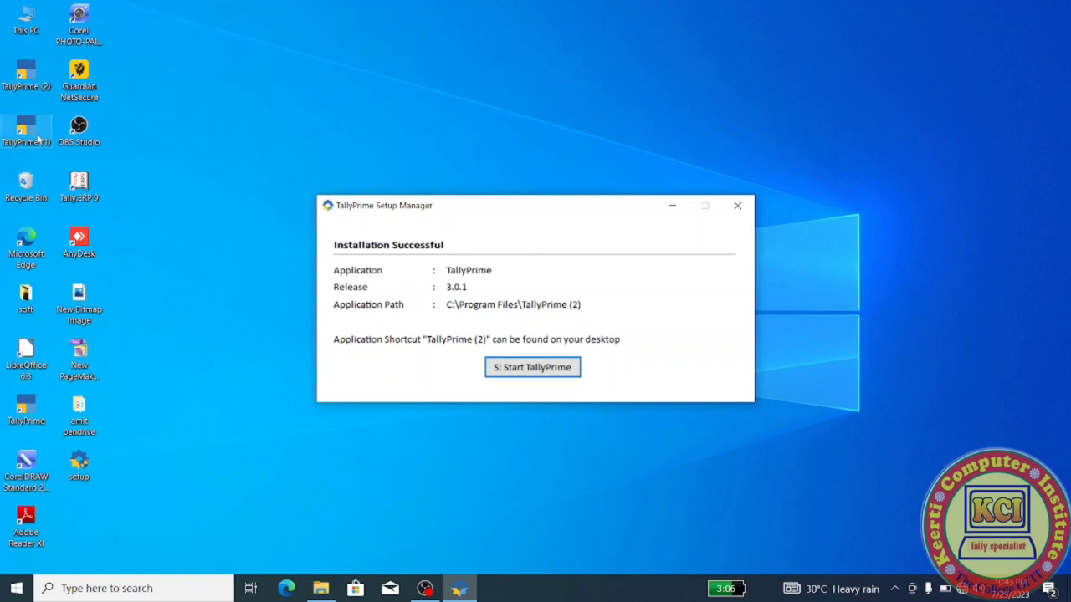
left_click(525, 371)
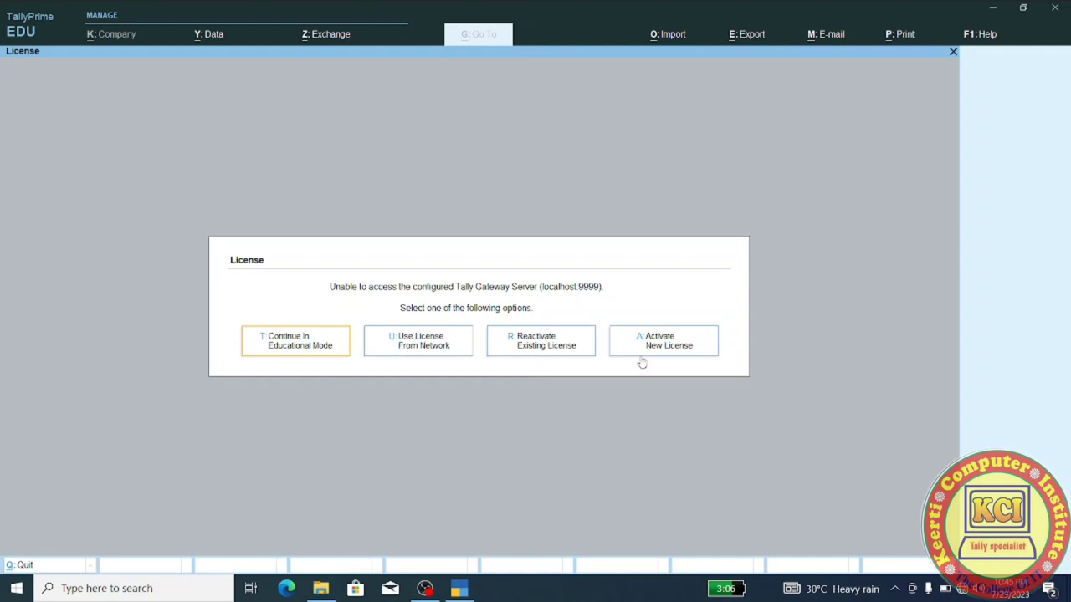
left_click(286, 350)
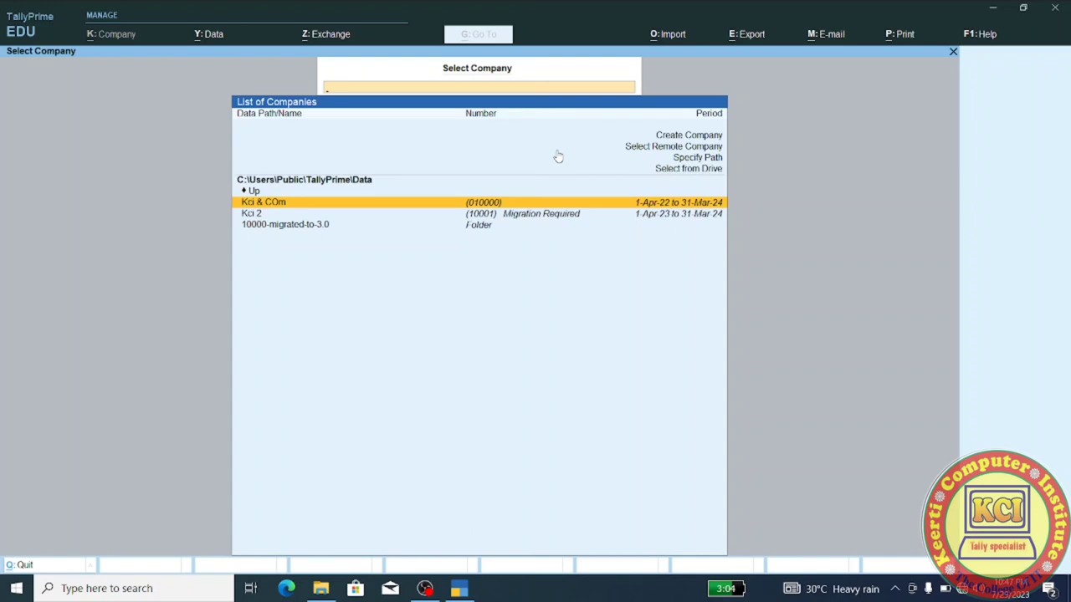
left_click(397, 206)
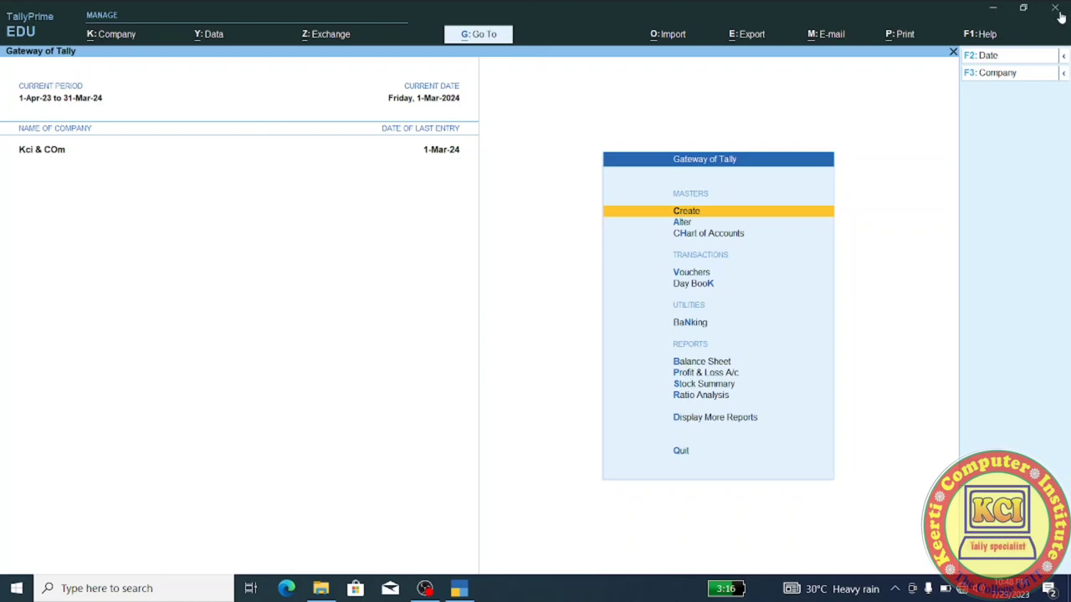
Restore the maximized TallyPrime window to its smaller floating size
key("alt+space")
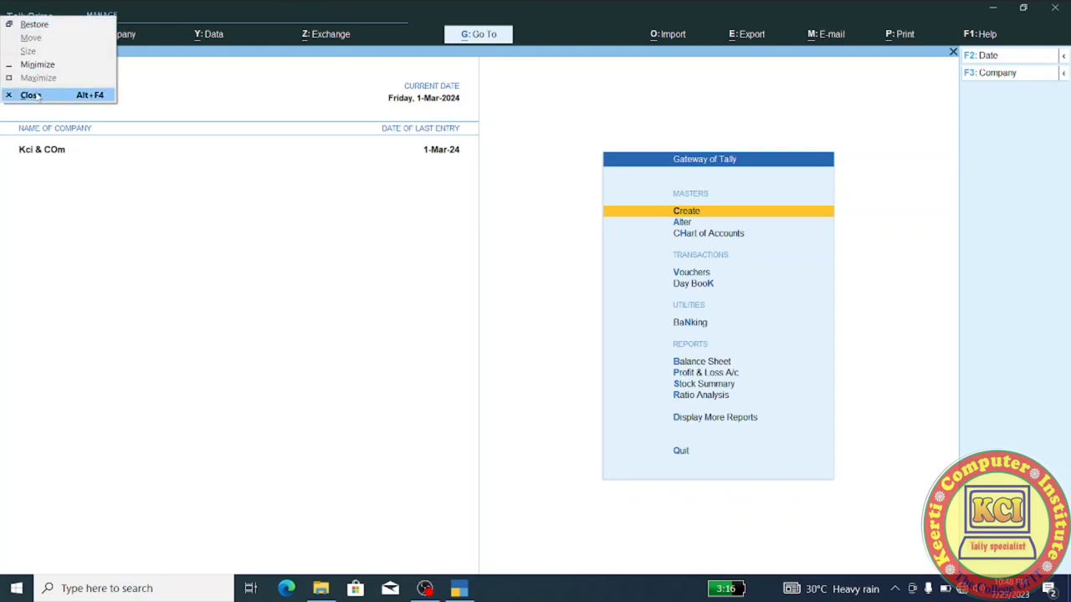
left_click(126, 21)
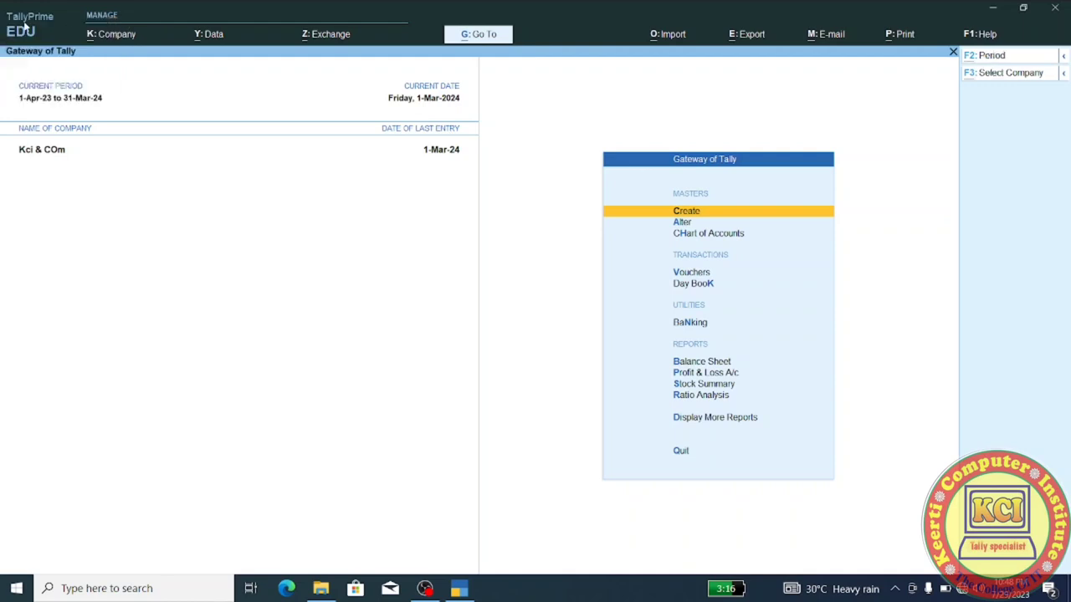
left_click(25, 26)
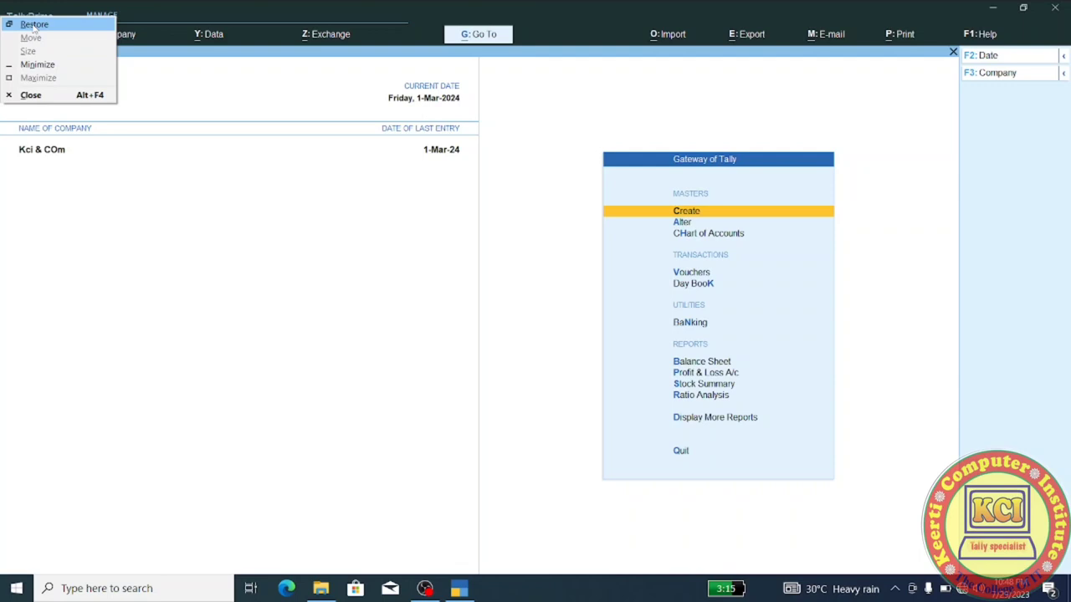
left_click(33, 25)
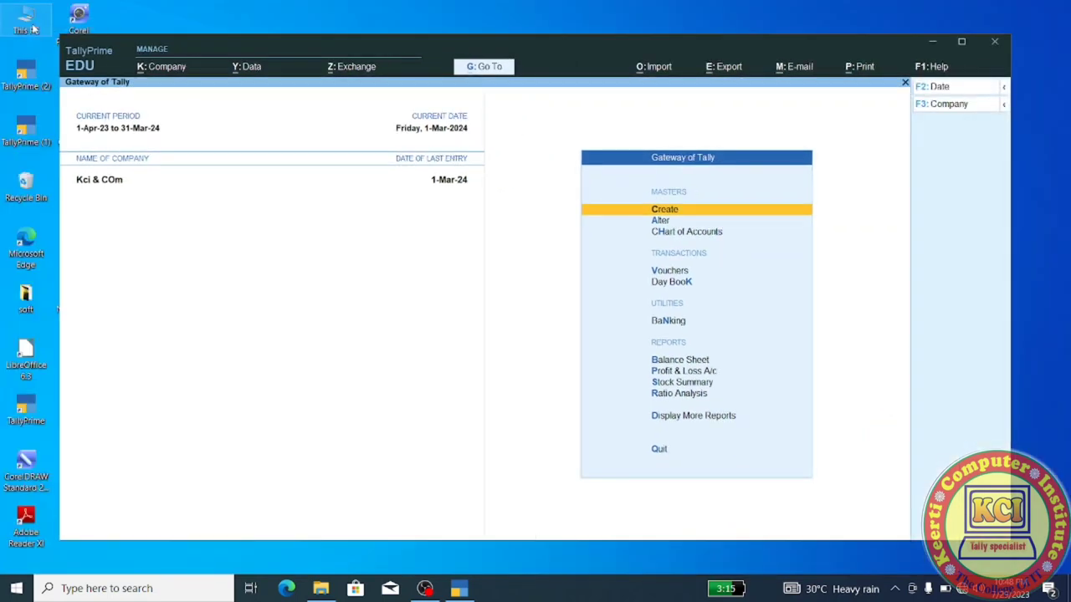
Reposition the floating TallyPrime window with the Move command, shifting it around and leaving it near the desktop's upper-left area
key("alt+space")
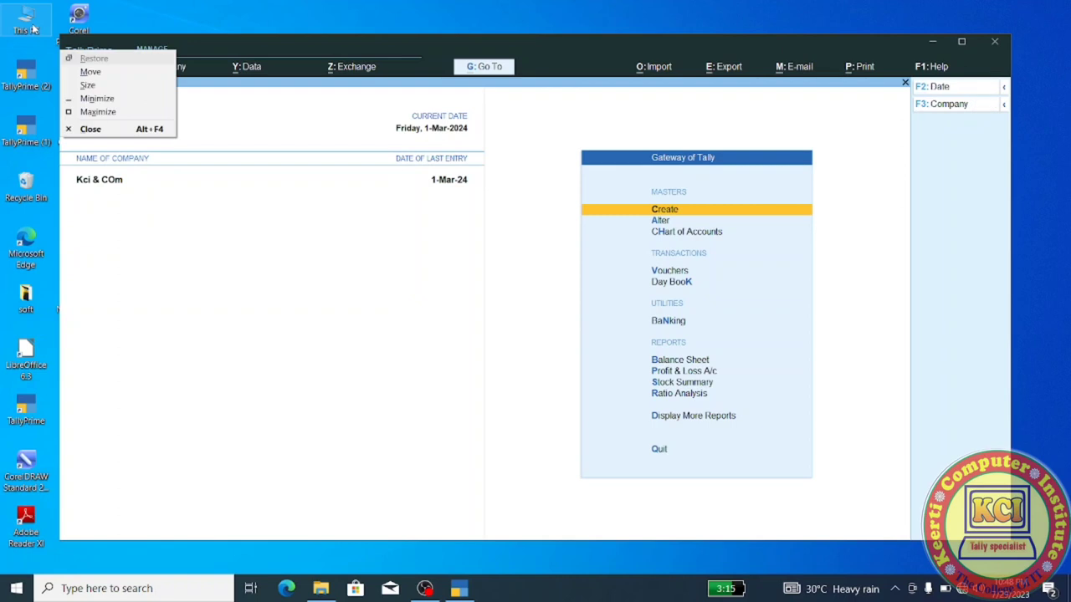
key("Down")
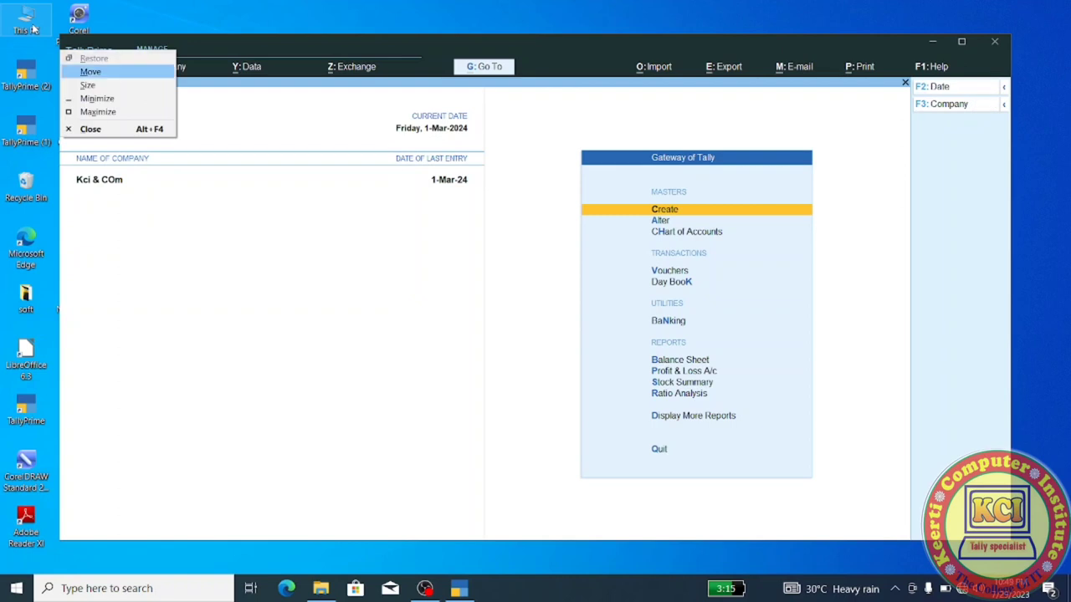
key("Return")
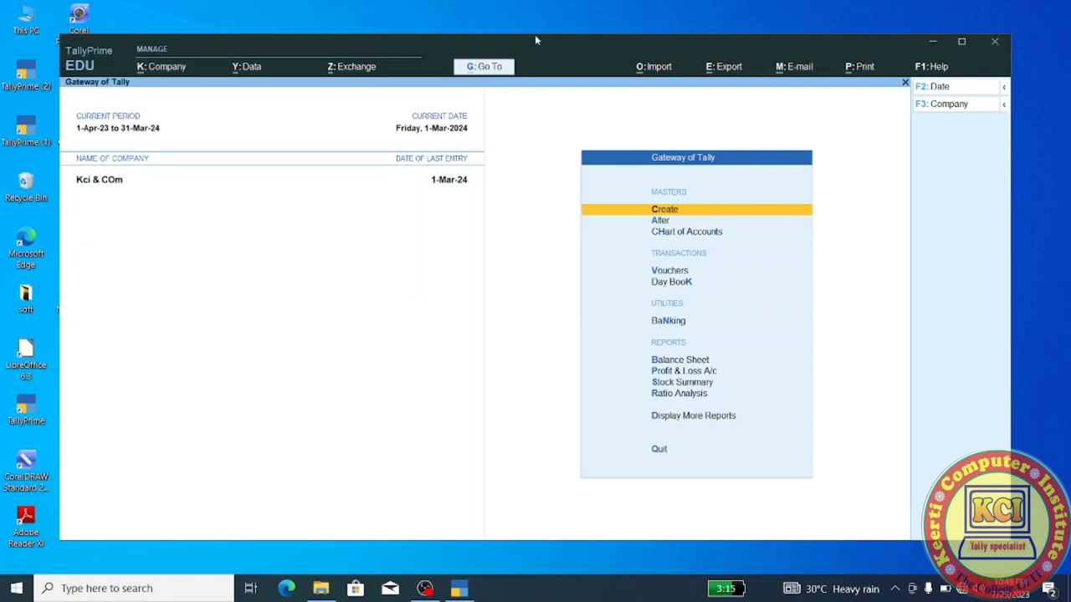
key("Right")
key("Right")
key("Right")
key("Right")
key("Right")
key("Up")
key("Up")
key("Up")
key("Up")
key("Up")
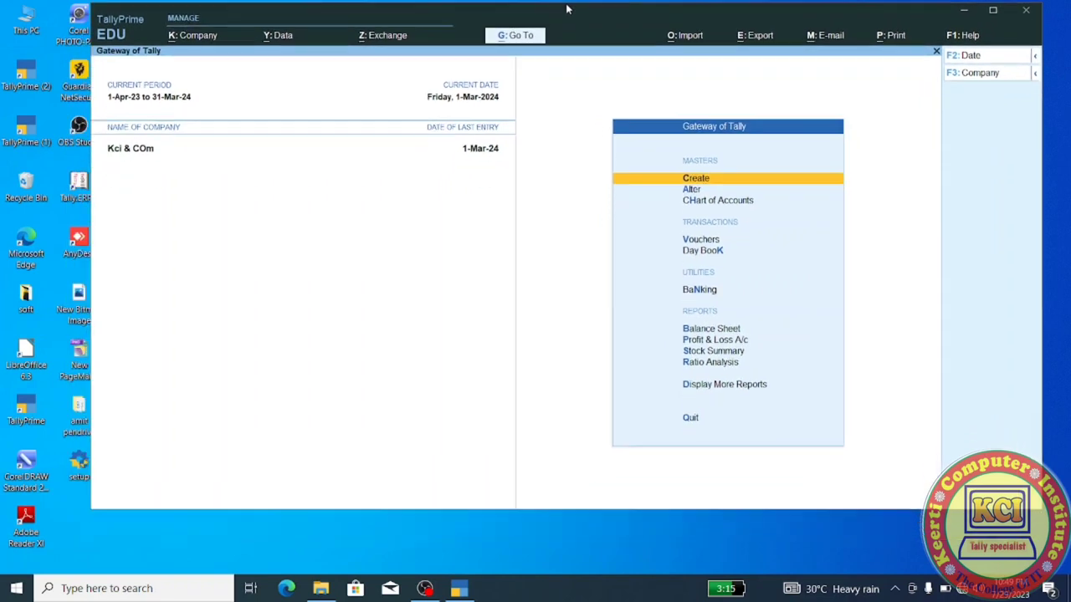
key("Left")
key("Left")
key("Left")
key("Left")
key("Down")
key("Down")
key("Down")
key("Down")
key("Left")
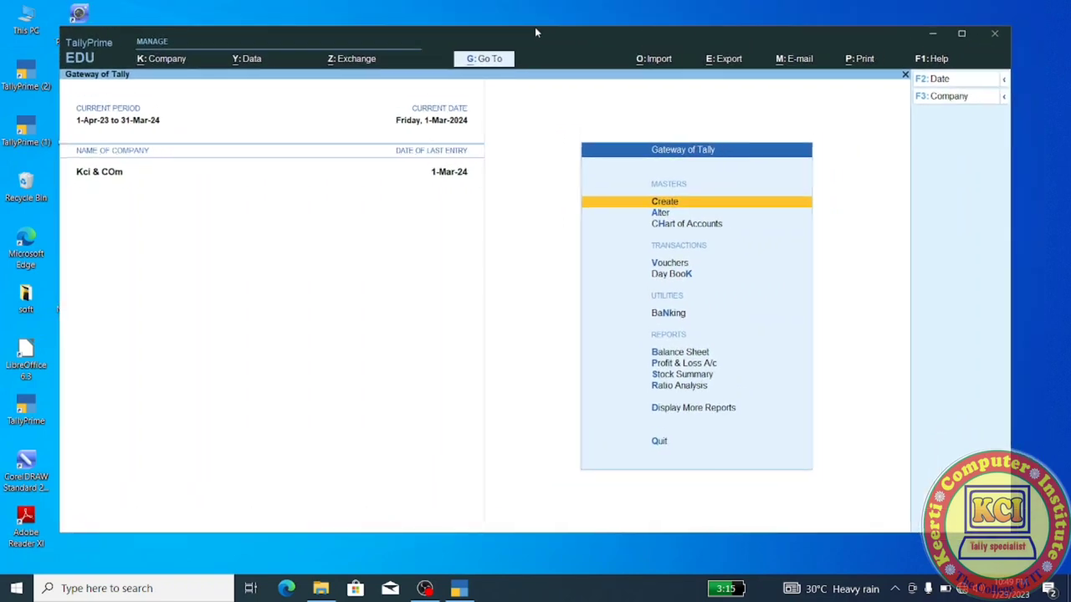
key("Left")
key("Left")
key("Left")
key("Left")
key("Left")
key("Down")
key("Down")
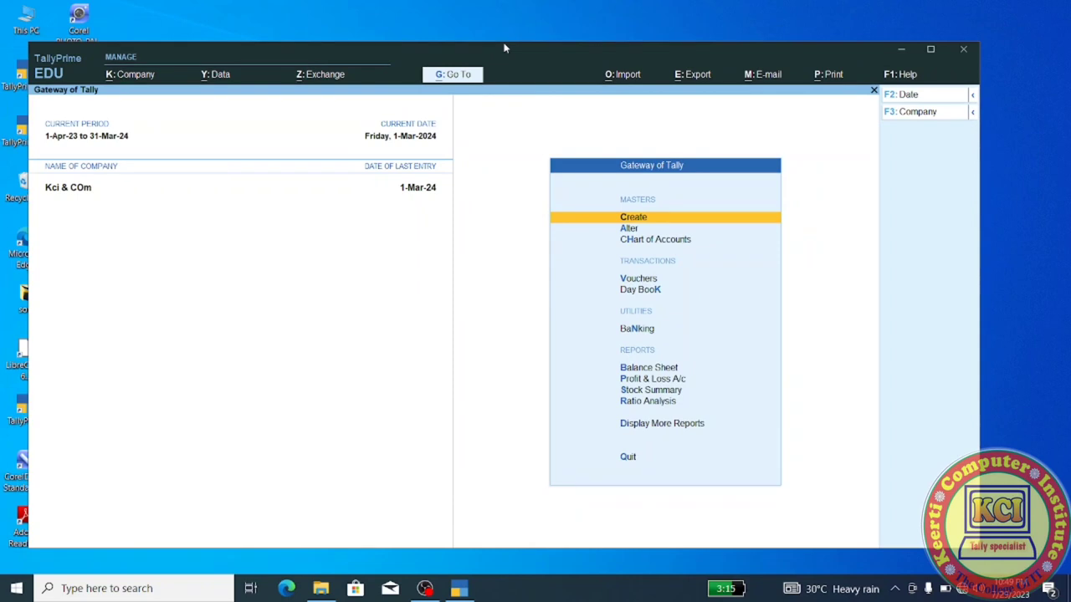
key("Up")
key("Up")
key("Up")
key("Up")
key("Up")
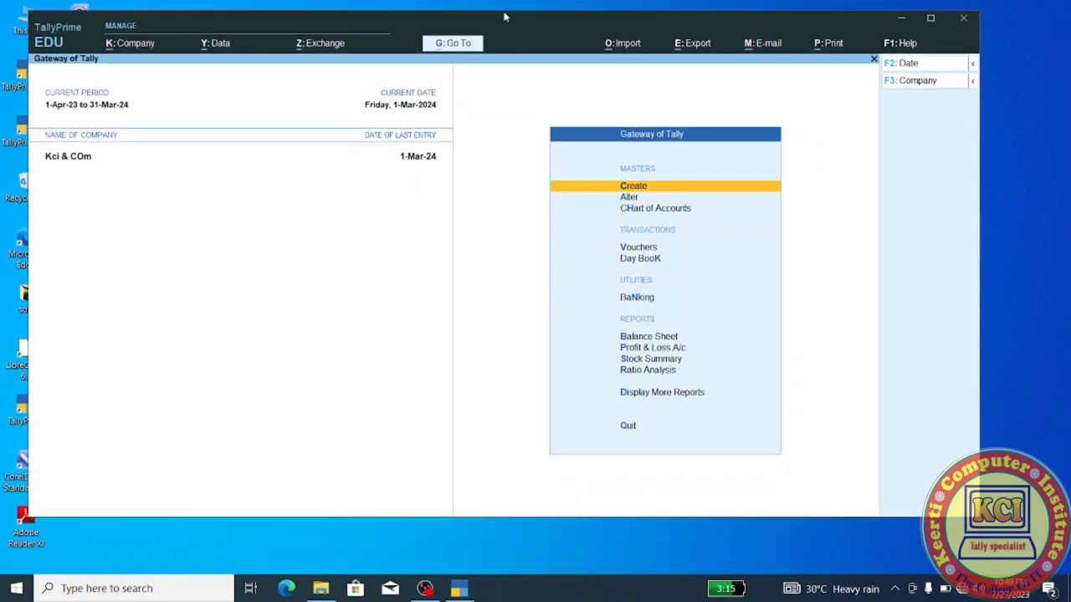
Reduce the width and height of the TallyPrime window with the Size command
left_click(33, 30)
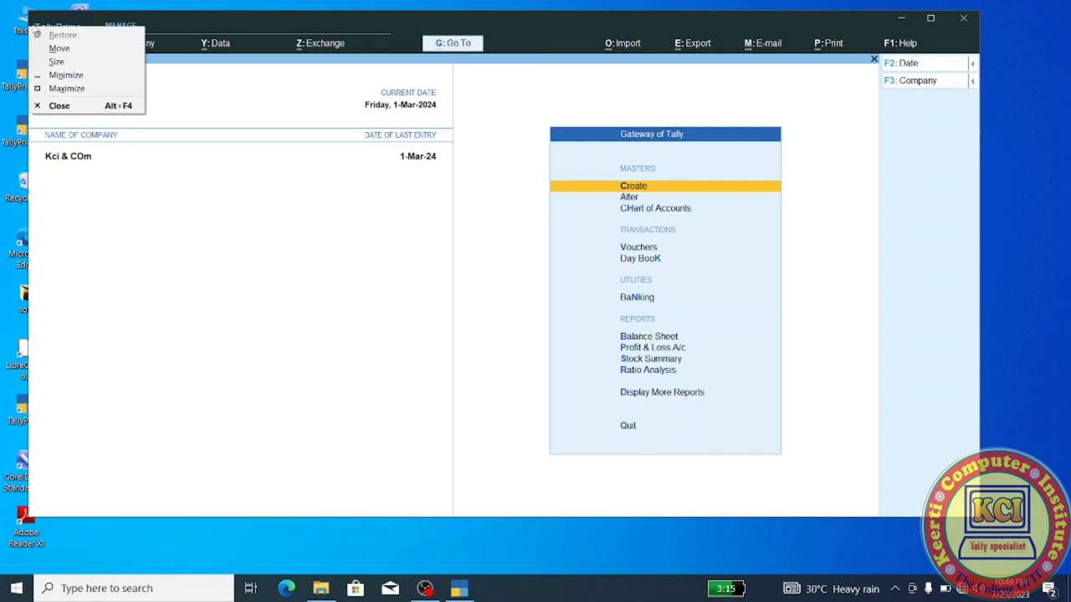
key("Down")
key("Down")
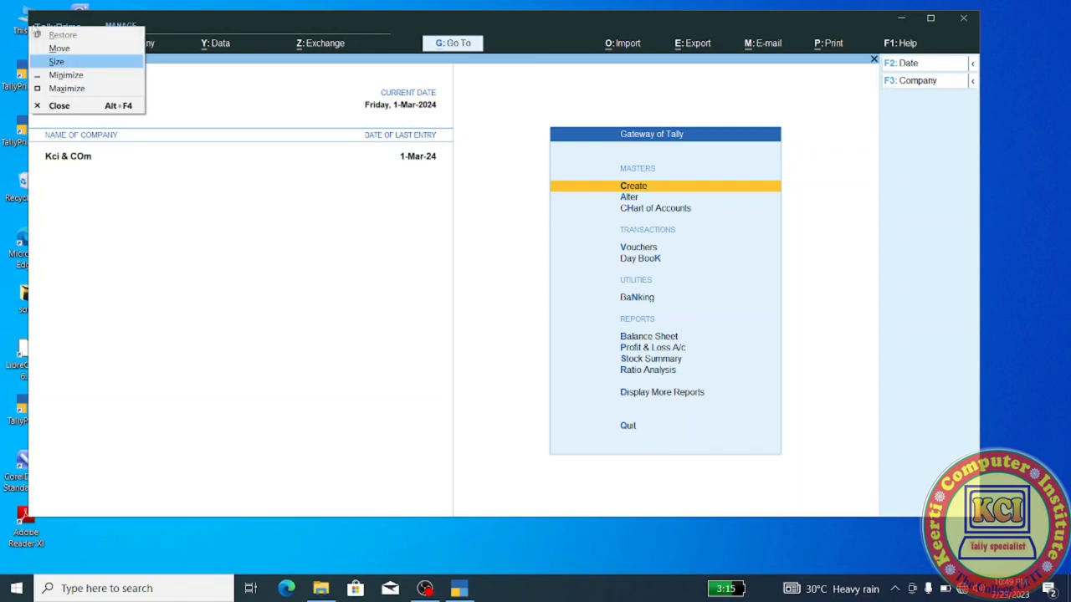
key("Return")
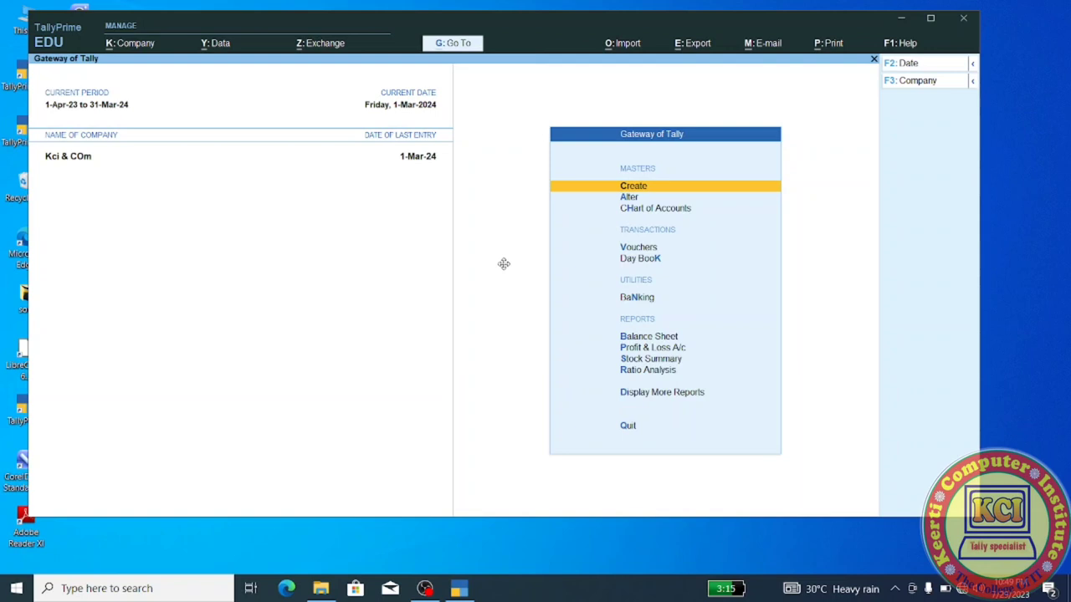
left_click_drag(979, 263, 879, 269)
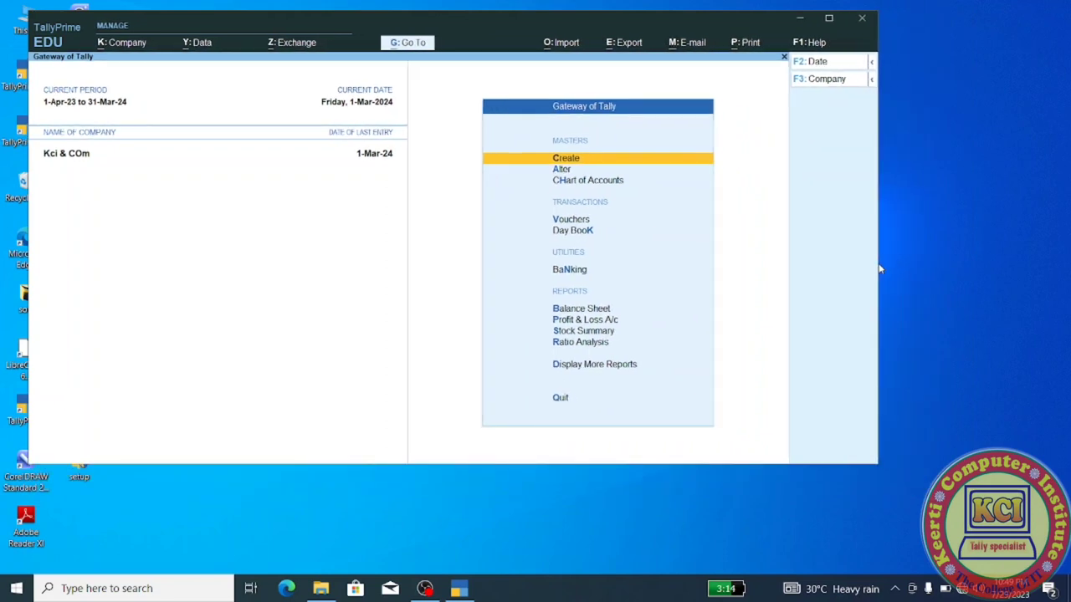
Minimize the TallyPrime window and bring it back onto the desktop
right_click(33, 28)
key("Down")
key("Down")
key("Down")
key("Down")
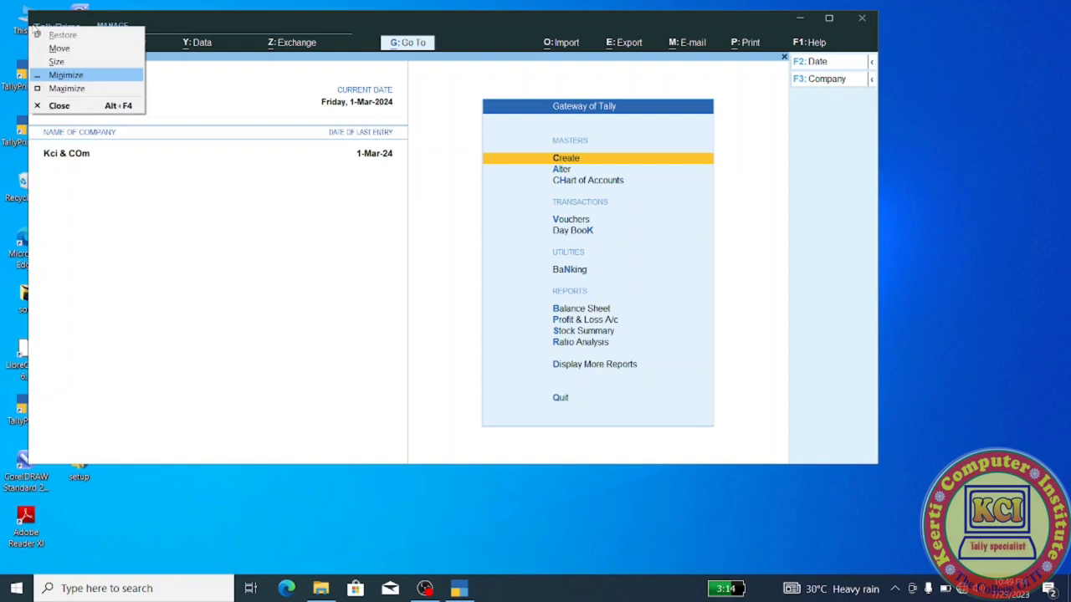
key("Return")
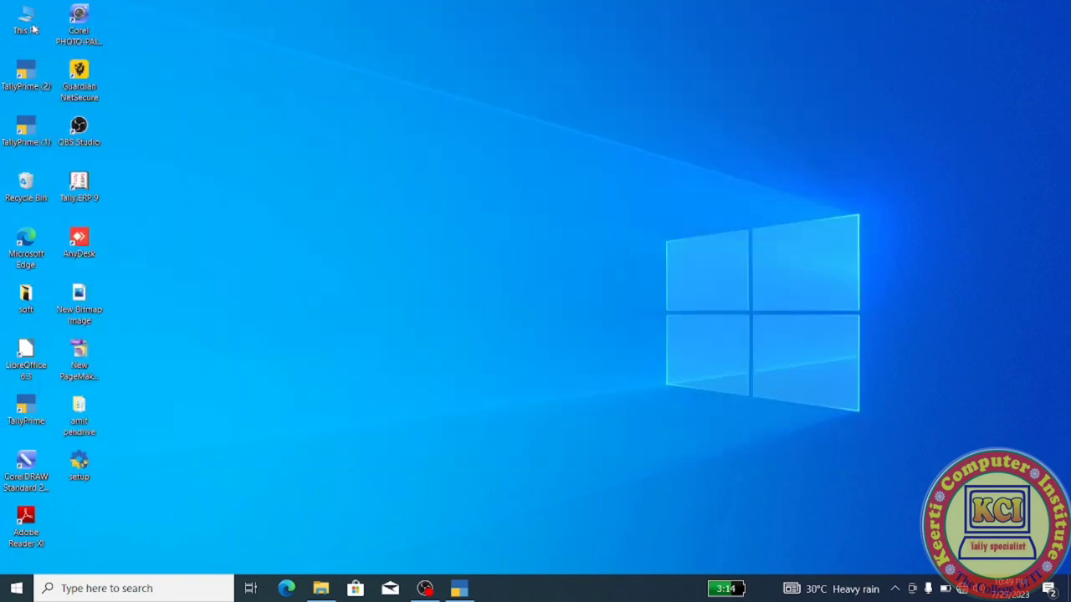
key("alt+Tab")
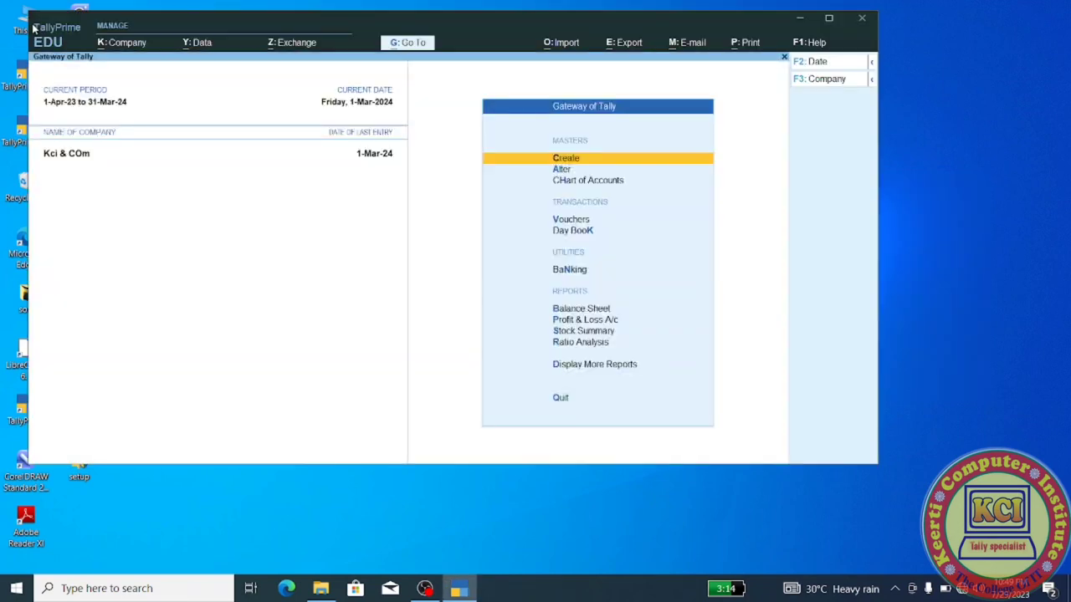
Maximize the TallyPrime window so it fills the screen
key("alt")
key("alt+space")
key("Down")
key("Down")
key("Down")
key("Down")
key("Down")
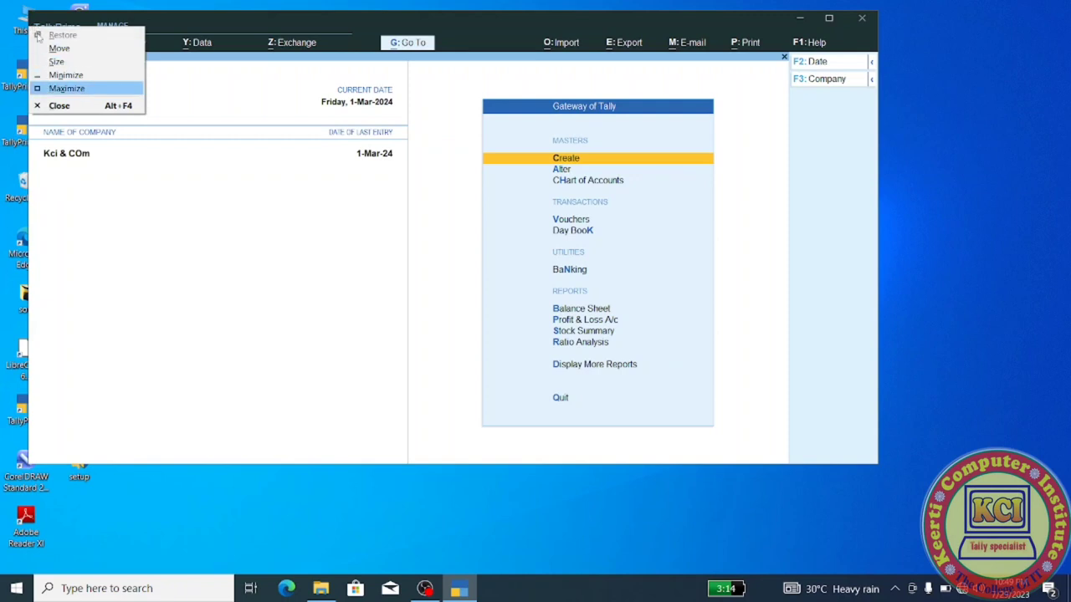
left_click(64, 94)
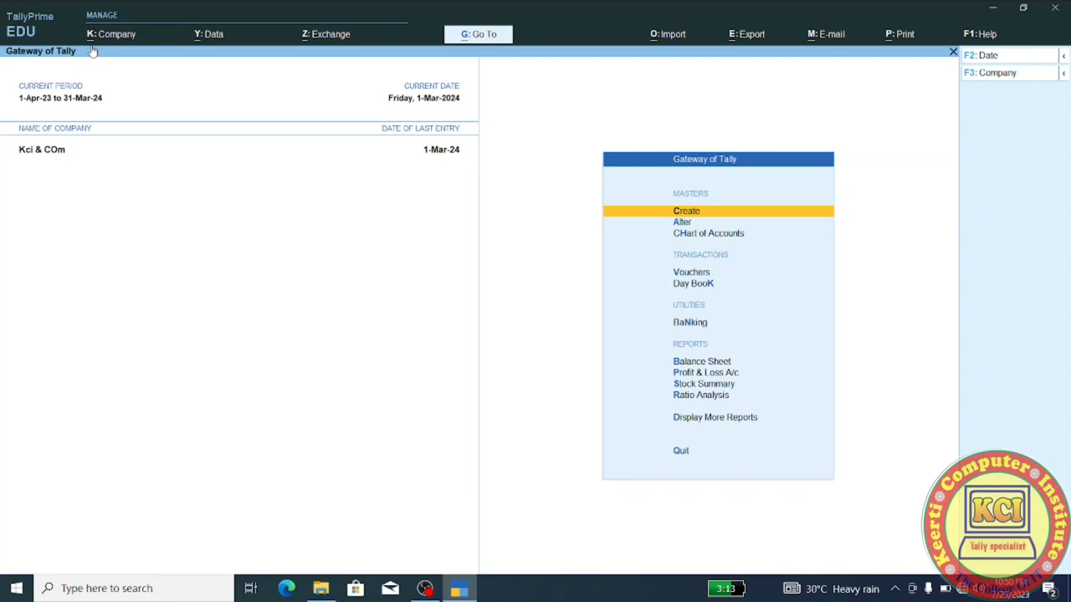
Review the available company management, online access and configuration commands
key("alt")
key("alt+k")
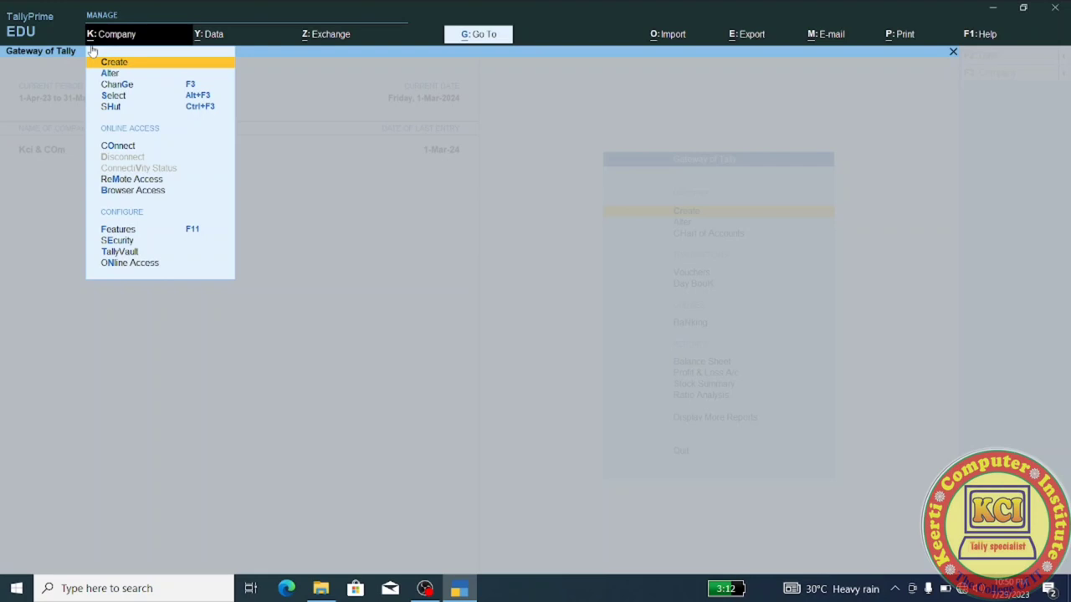
key("Escape")
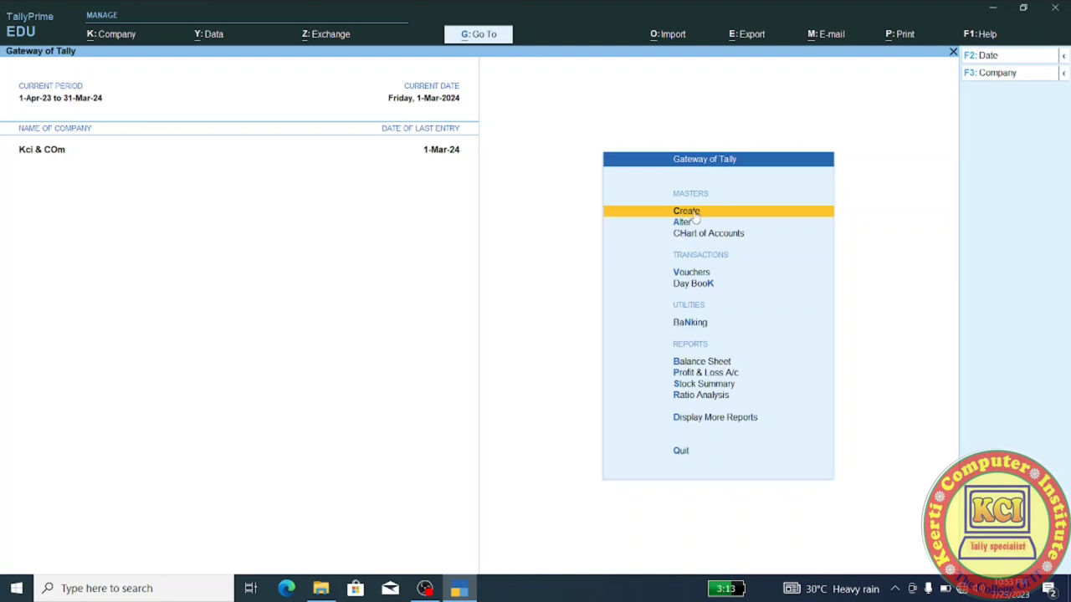
View the list of masters that can be created and the Day Book of Kci & COm
left_click(694, 213)
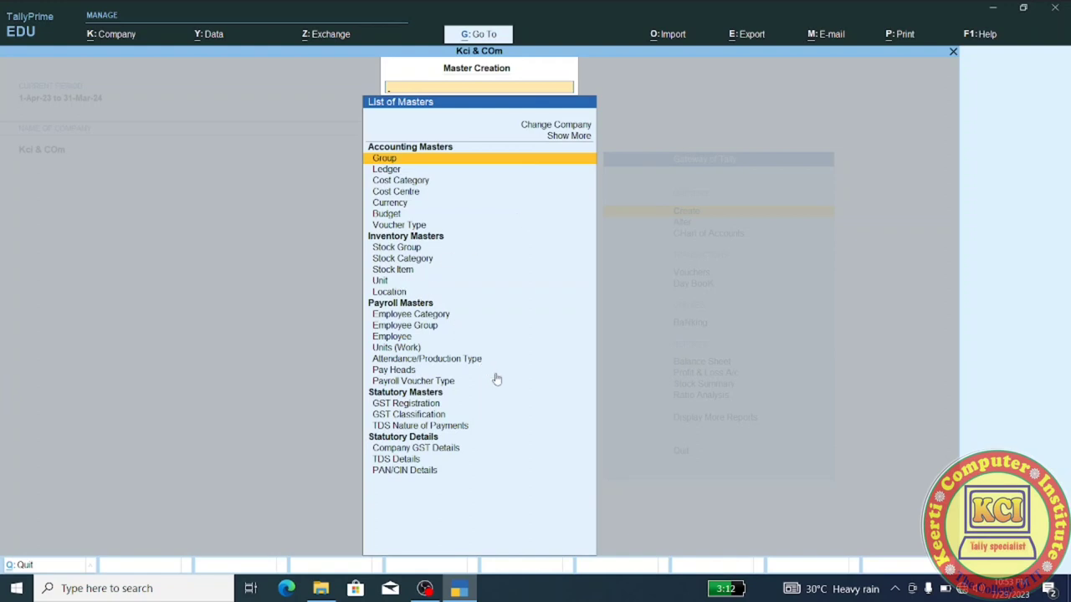
key("Escape")
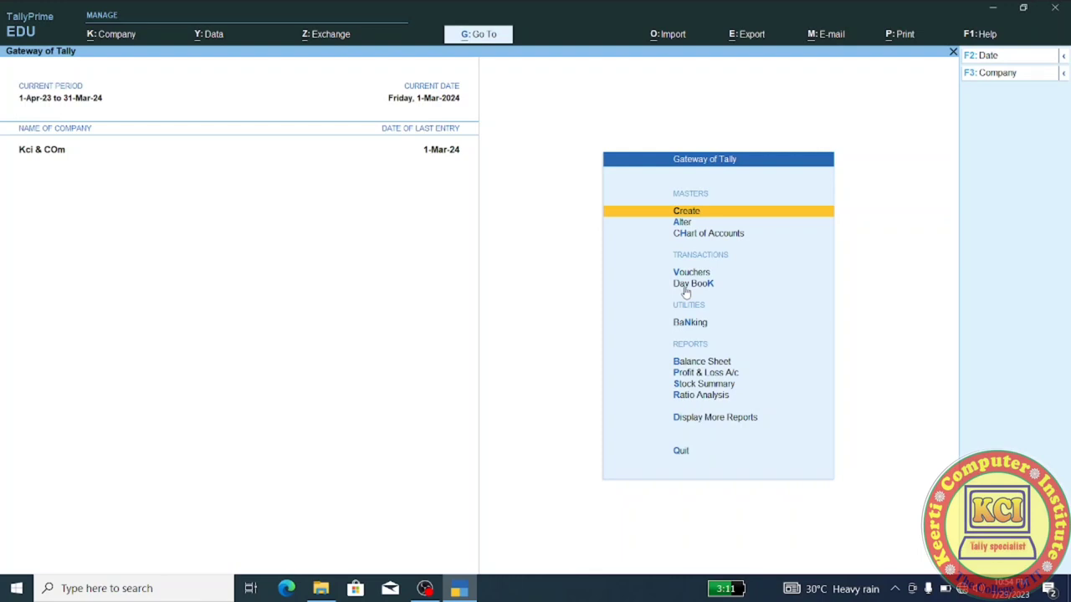
left_click(685, 284)
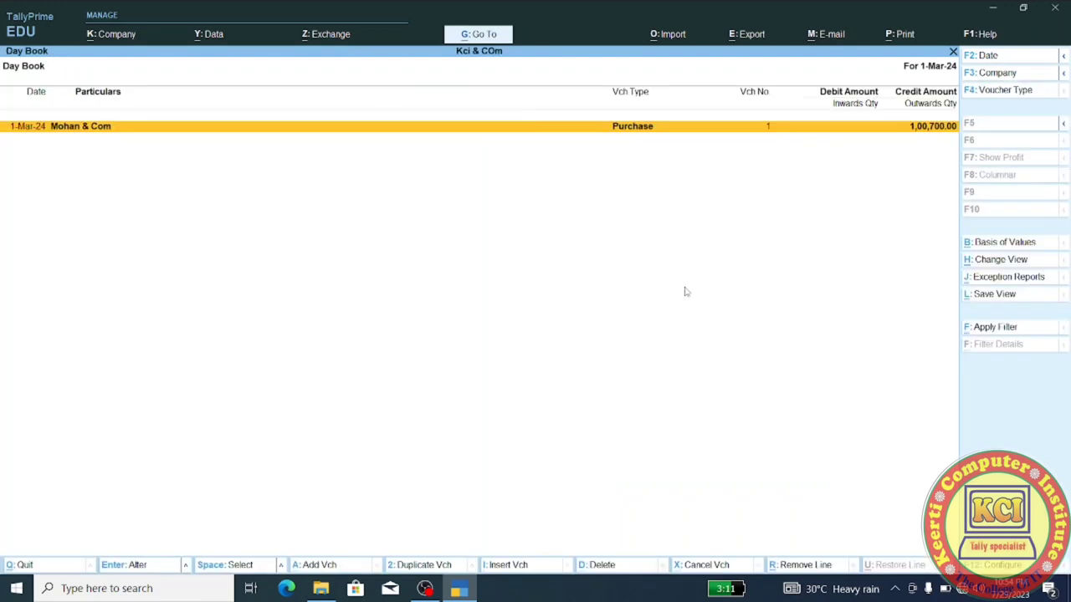
key("Escape")
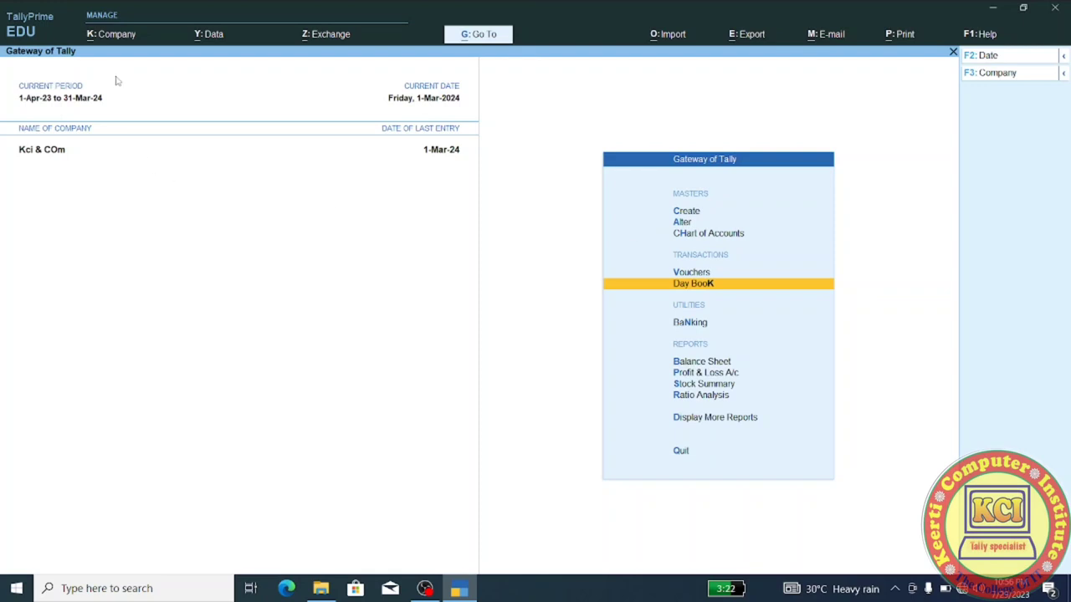
left_click(112, 38)
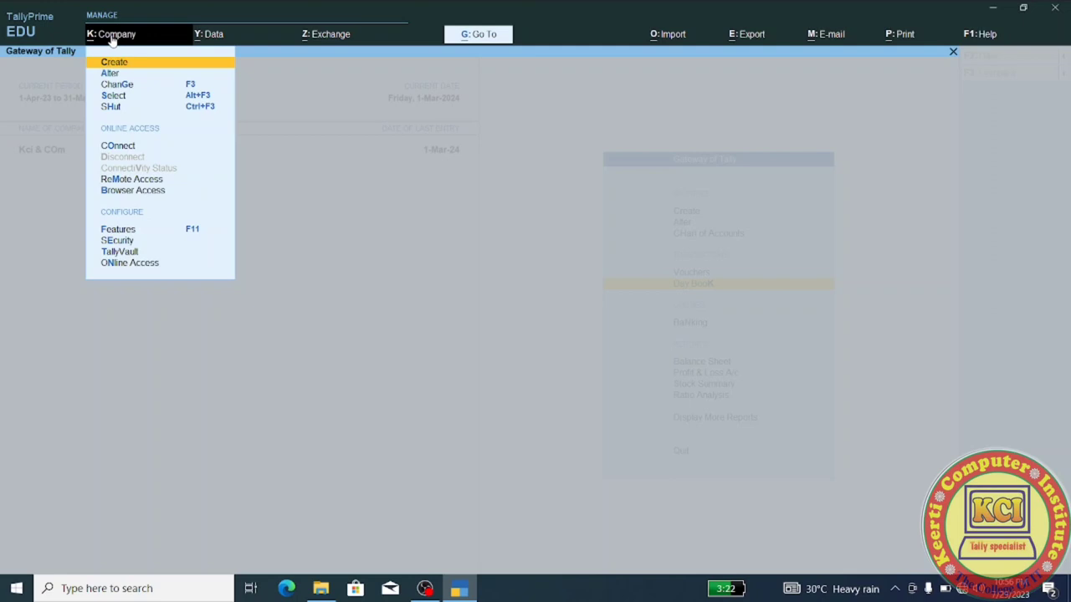
left_click(214, 38)
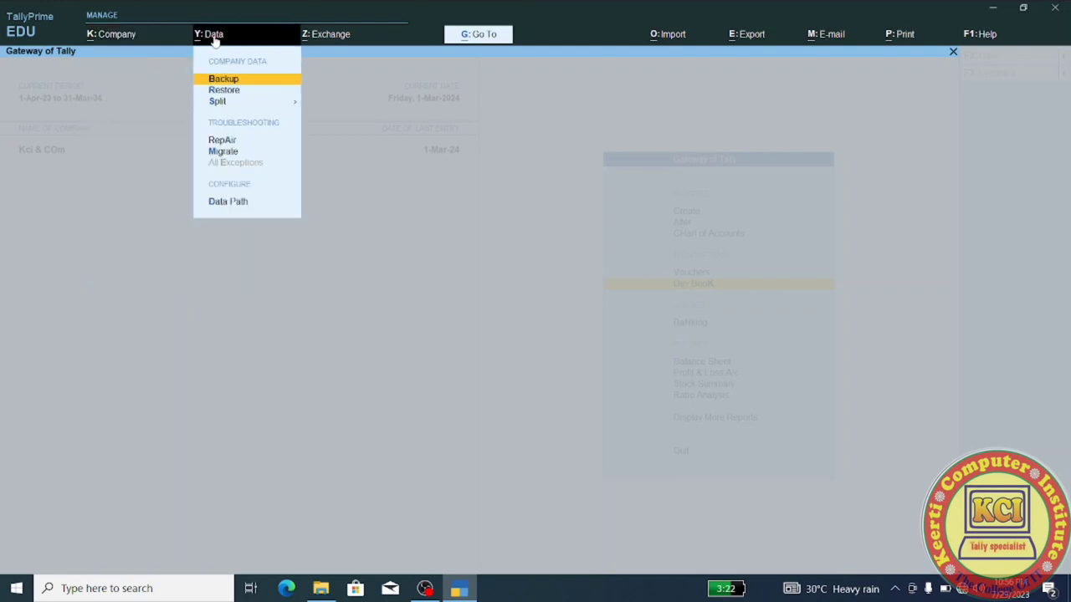
left_click(120, 38)
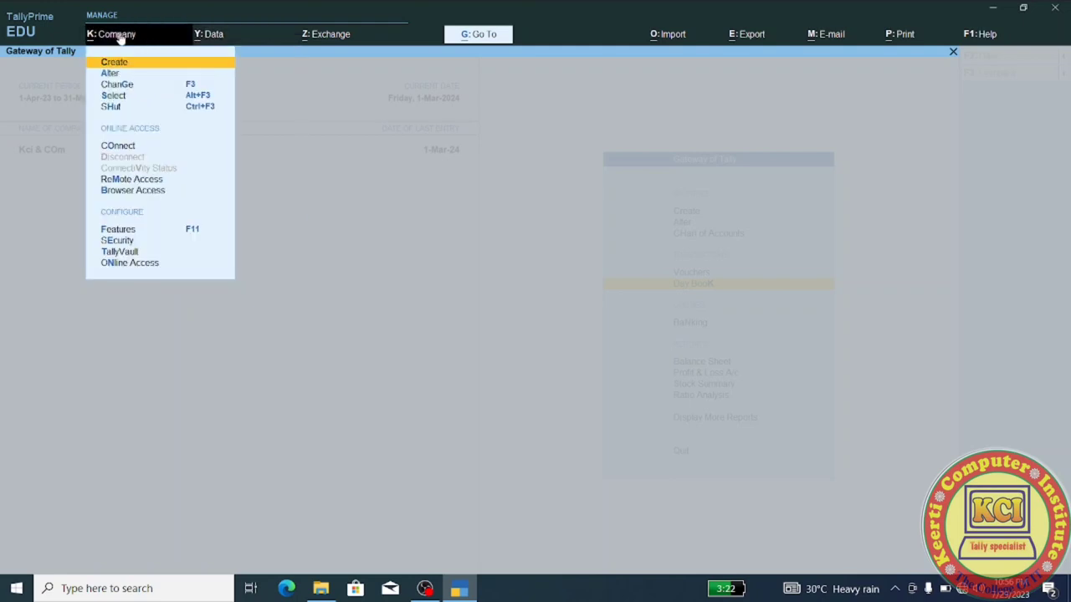
left_click(120, 38)
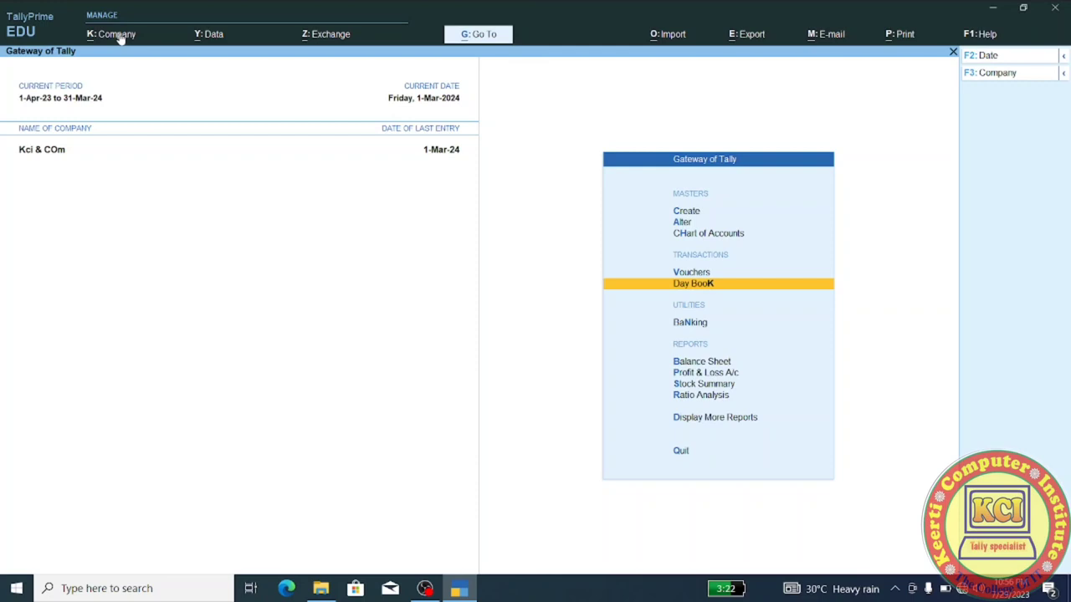